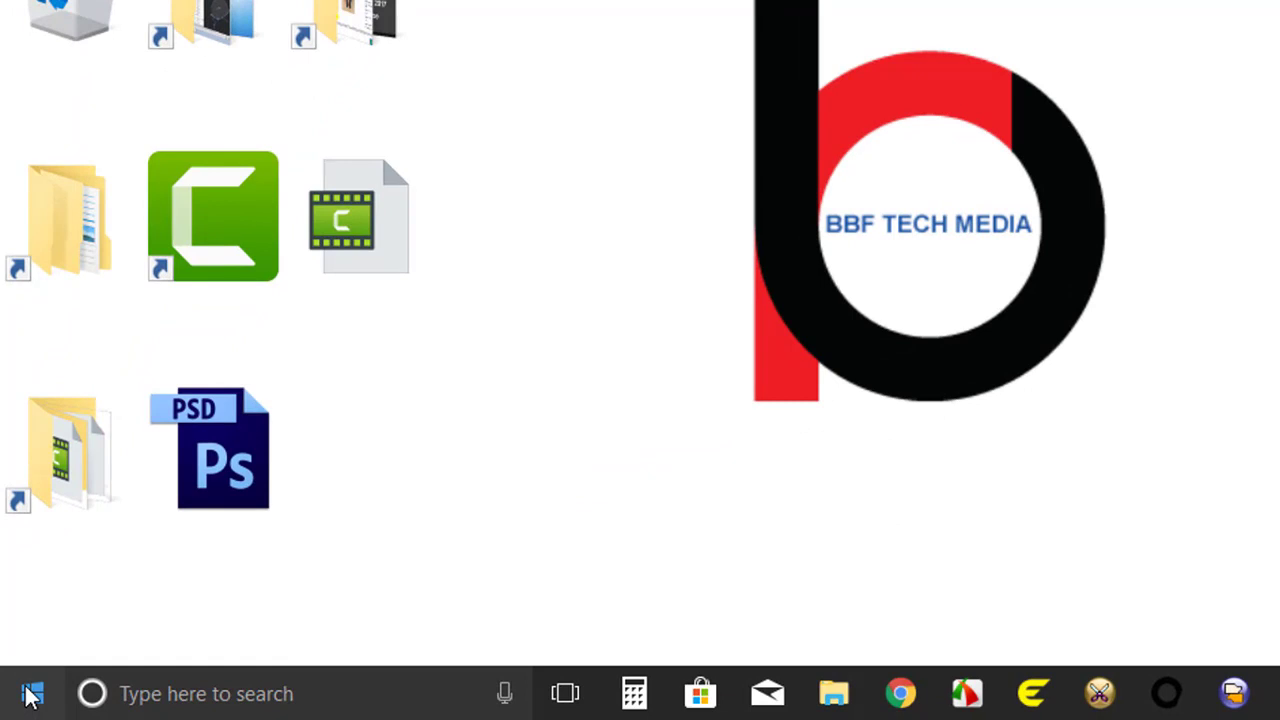
Search for psr, launch Steps Recorder and start recording the steps.
left_click(187, 693)
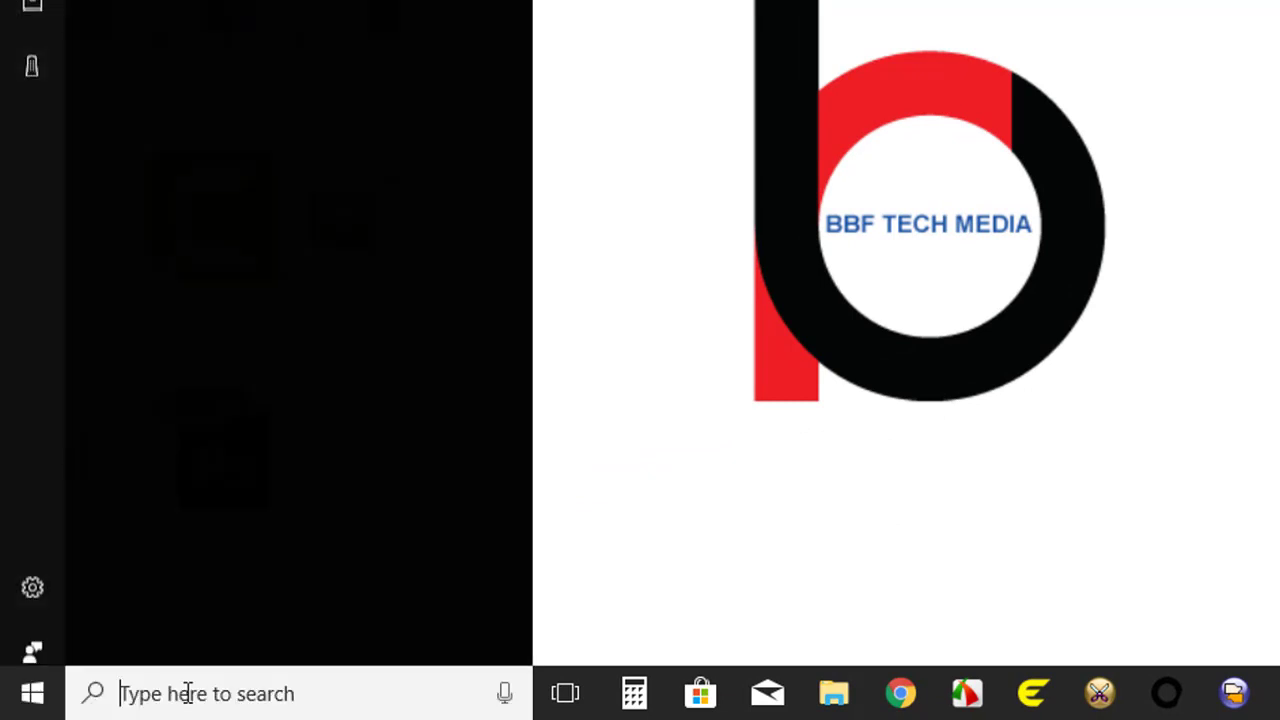
type("psr")
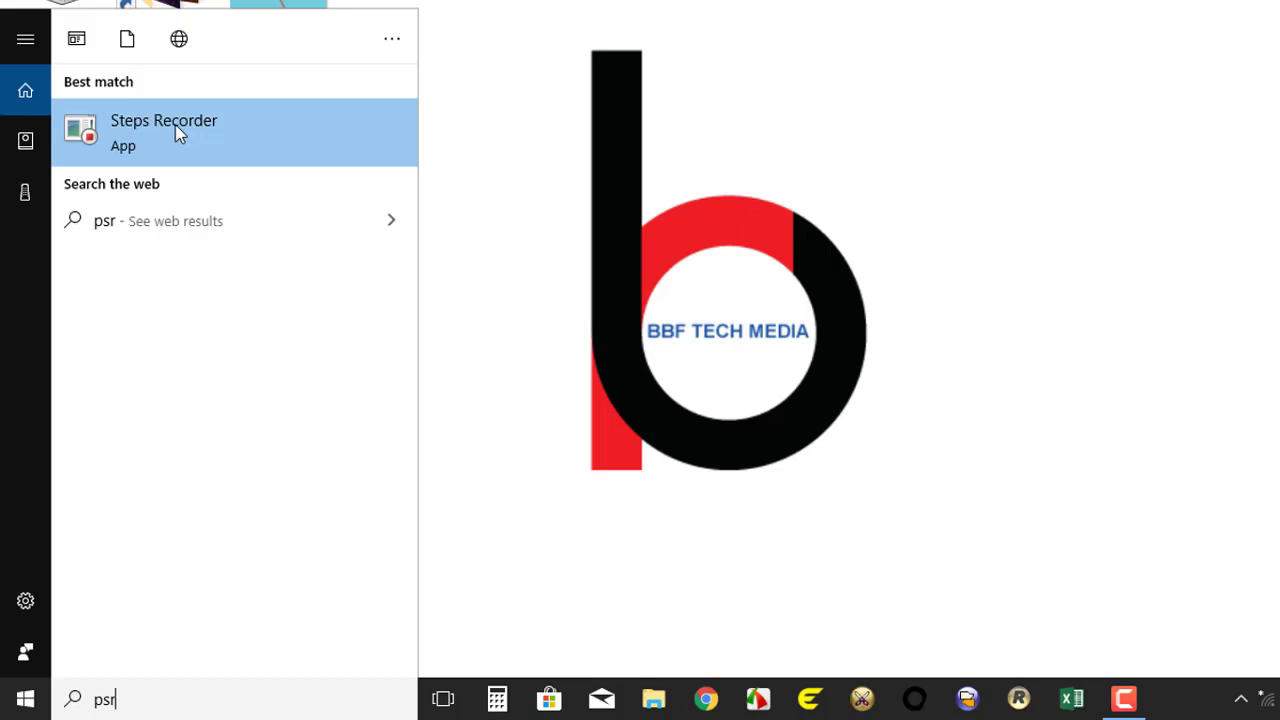
left_click(175, 124)
left_click_drag(323, 7, 727, 17)
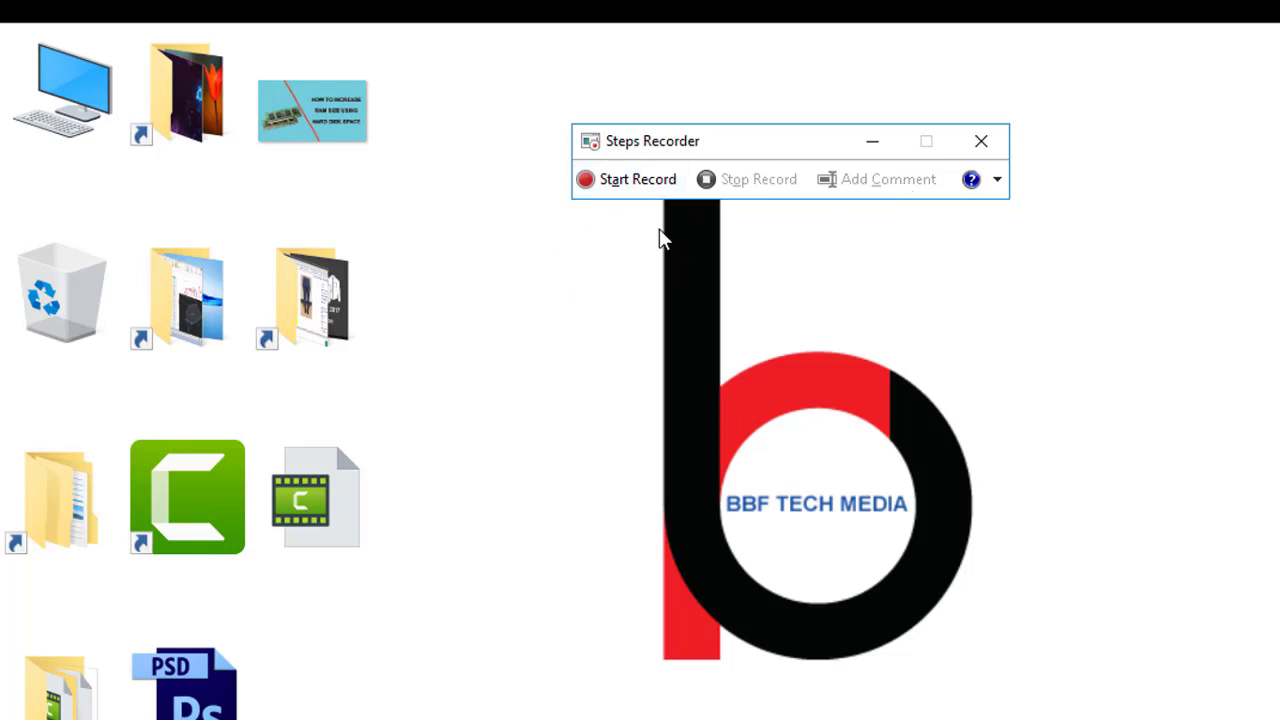
left_click(634, 186)
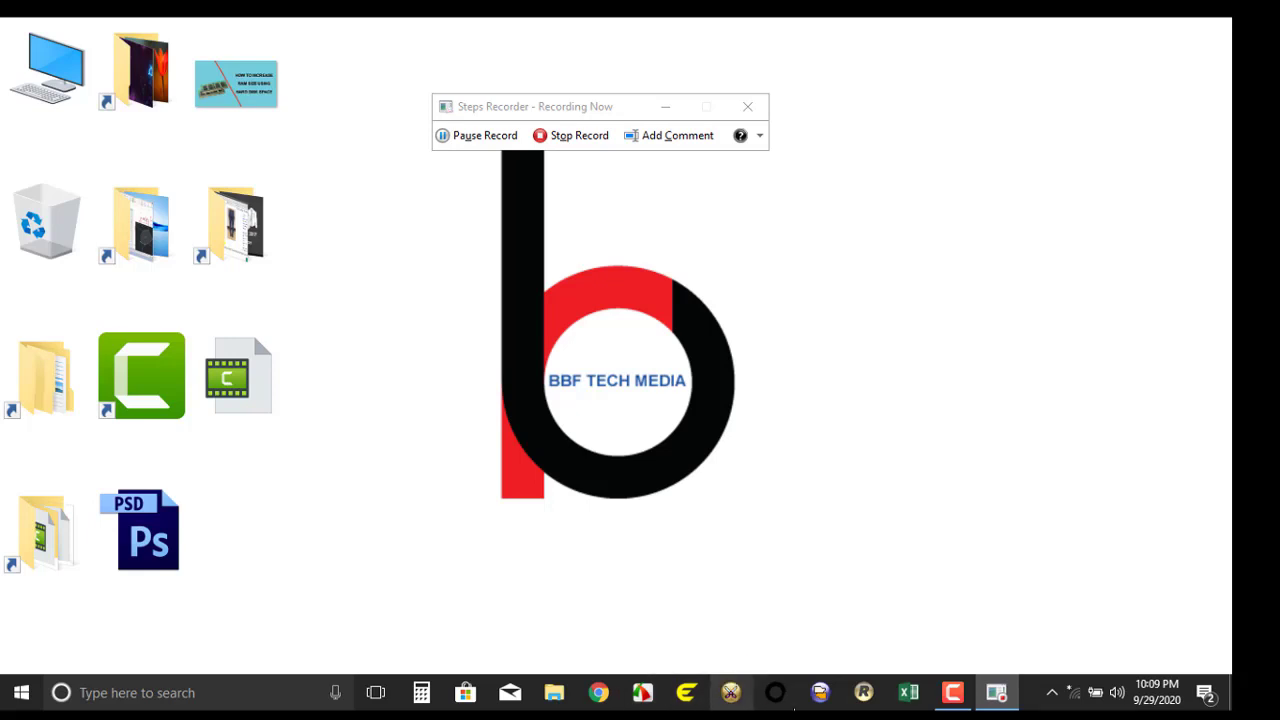
Open a blank workbook in Excel and show the Page Layout commands.
left_click(910, 693)
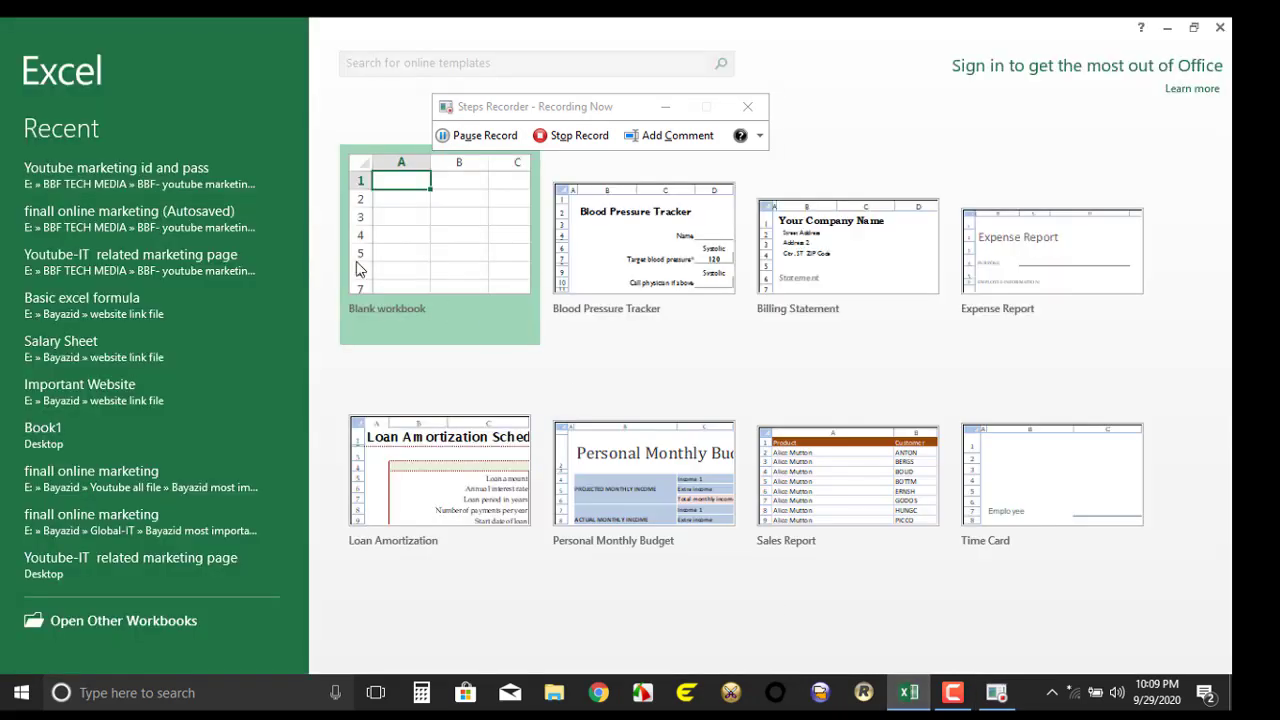
left_click(414, 248)
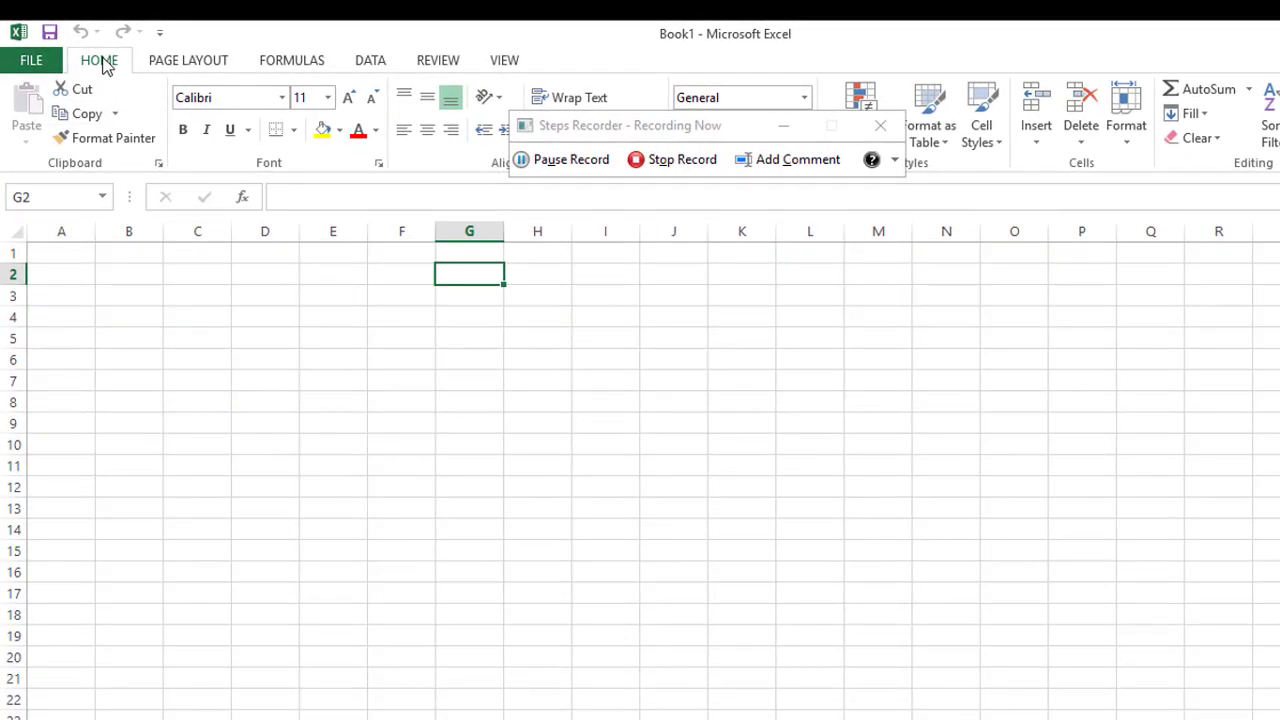
left_click(192, 60)
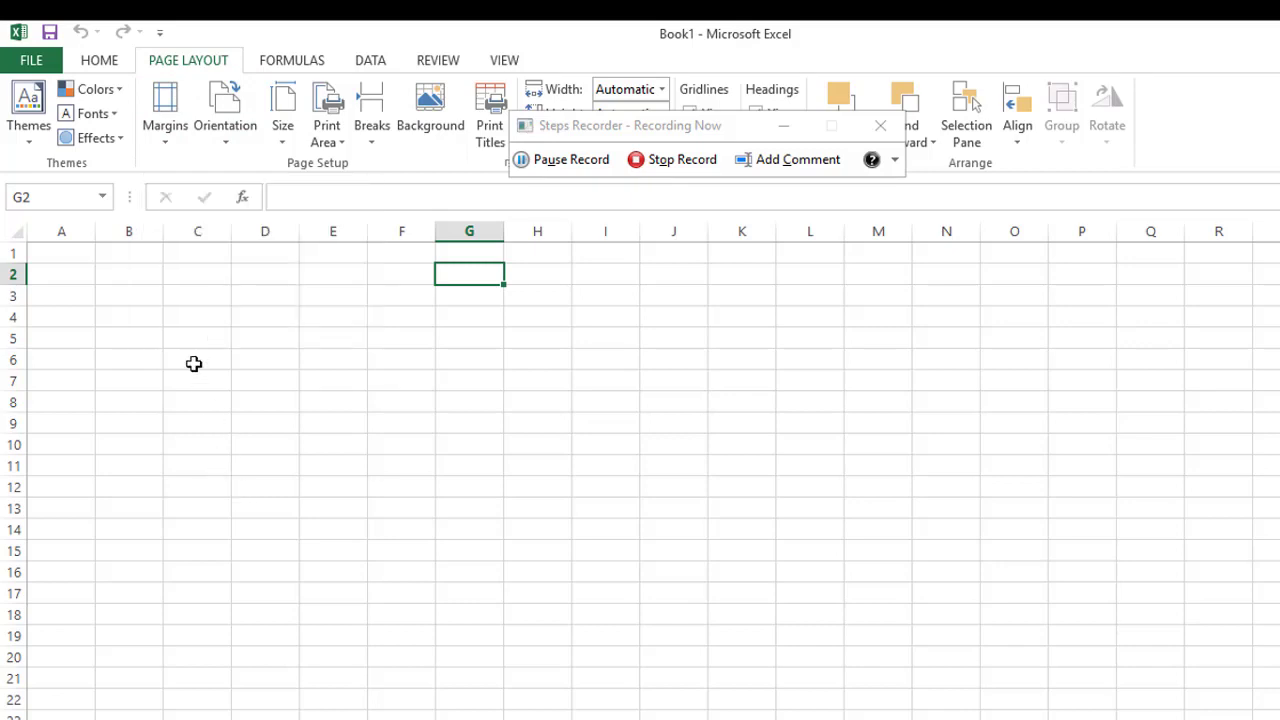
Enable the Insert and Developer main tabs in Excel's ribbon customization and display the Insert commands.
left_click(30, 62)
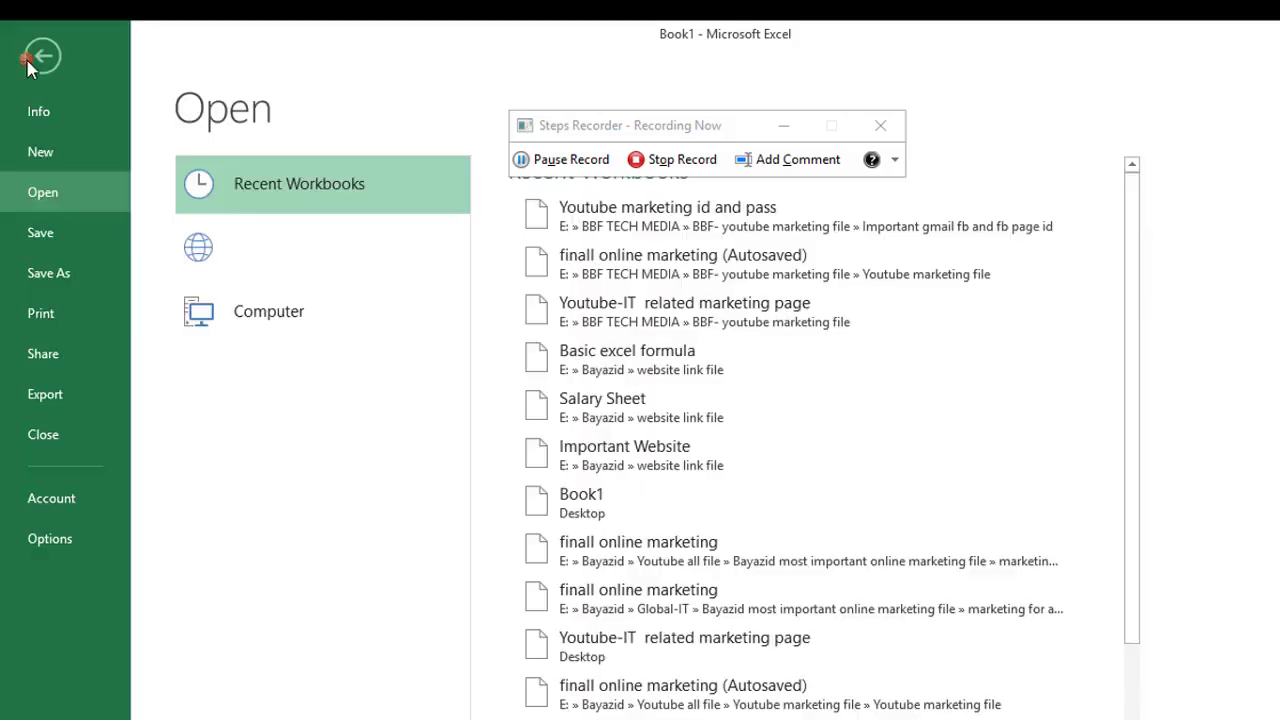
left_click(56, 538)
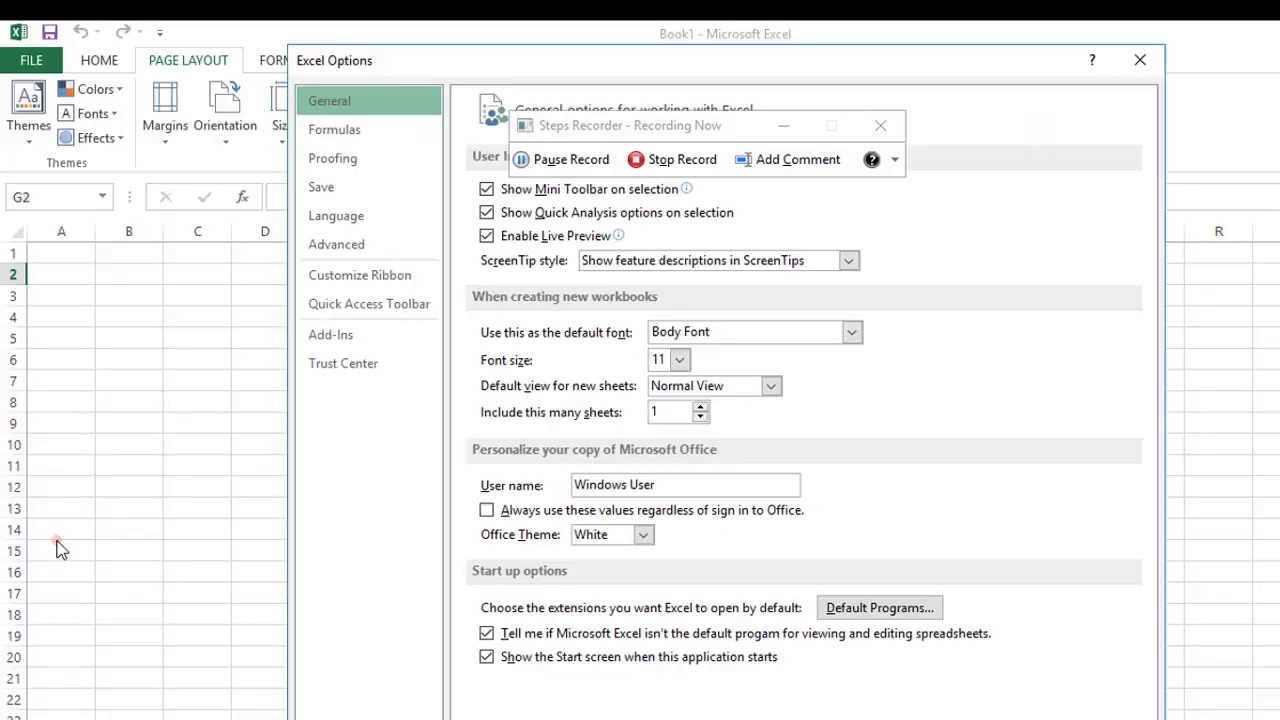
left_click(357, 277)
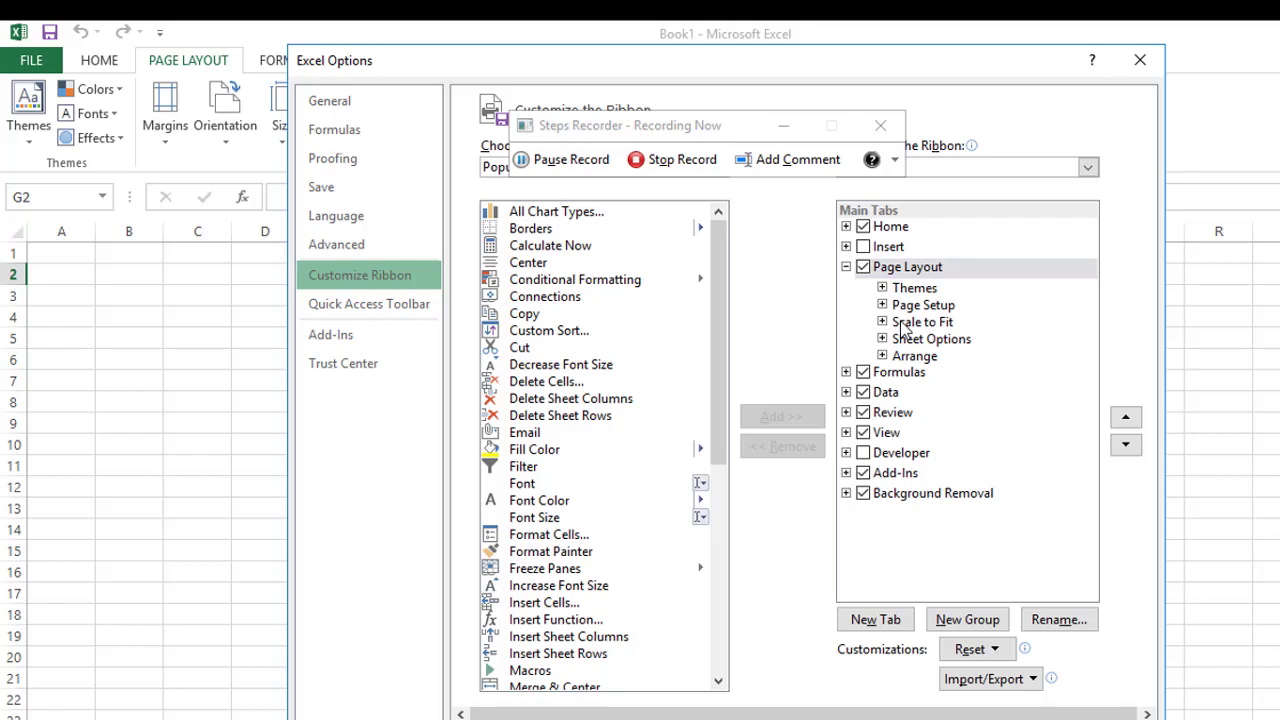
left_click(864, 246)
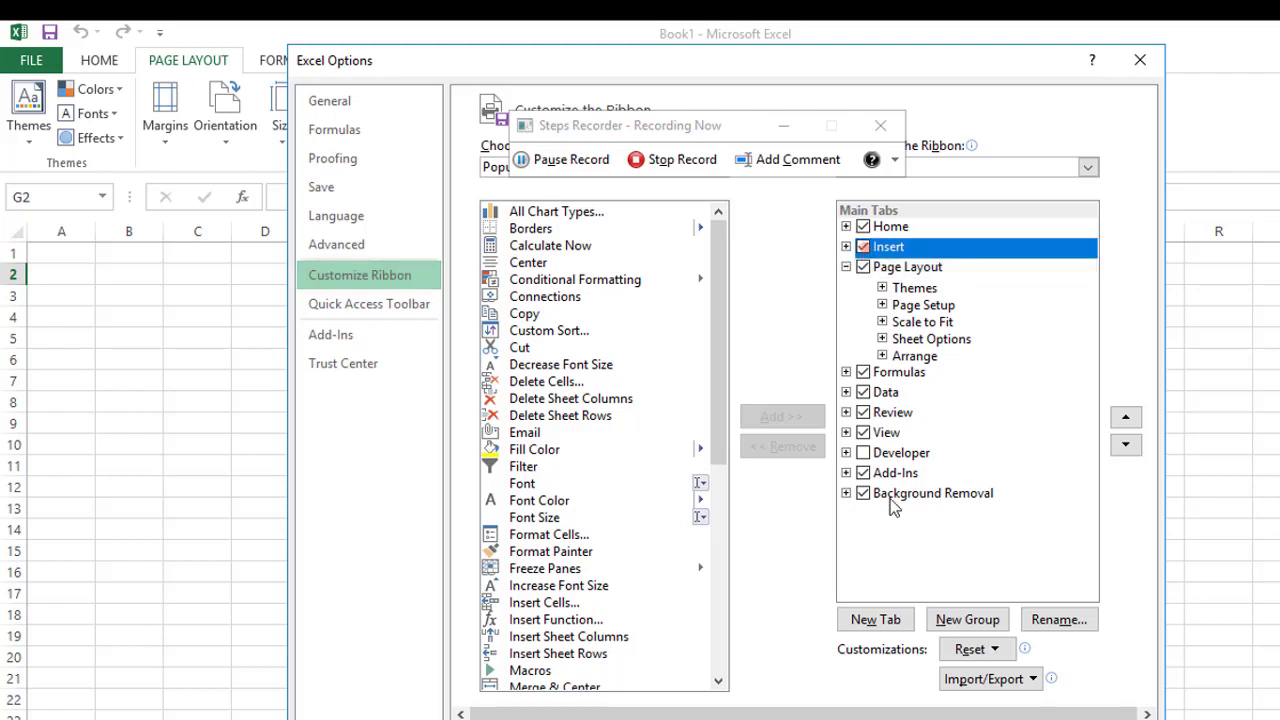
left_click(863, 453)
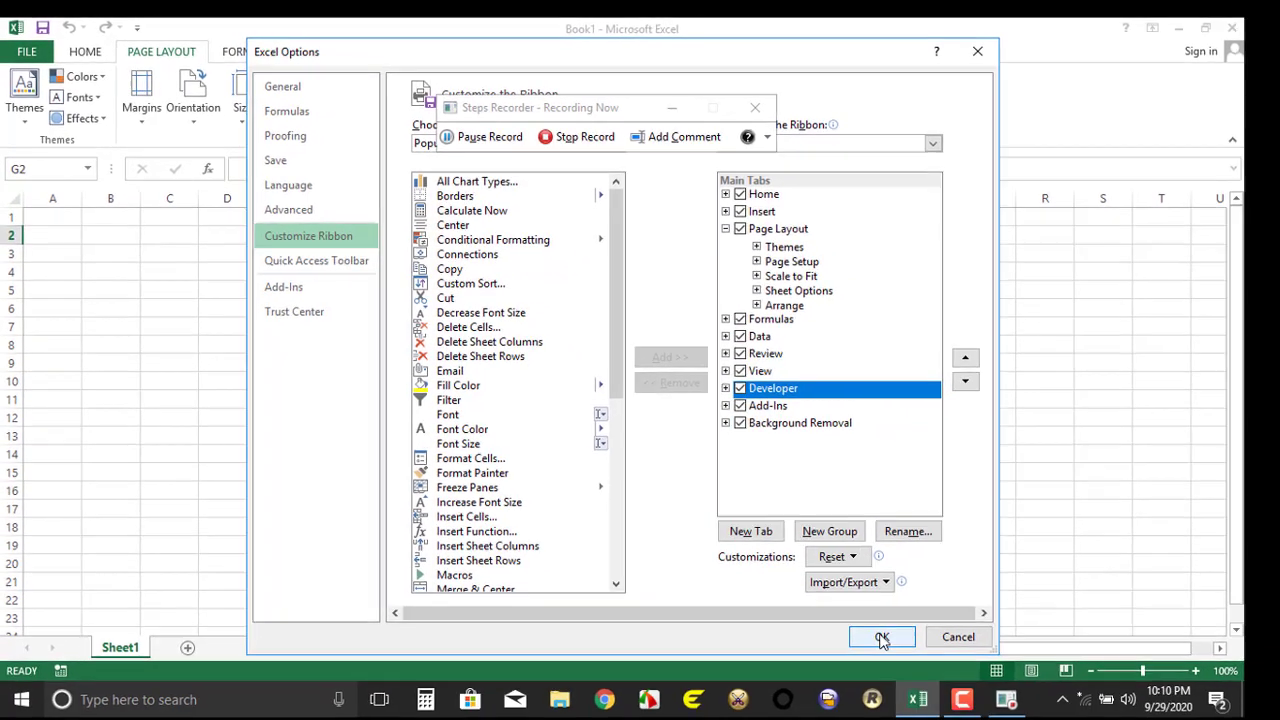
left_click(871, 627)
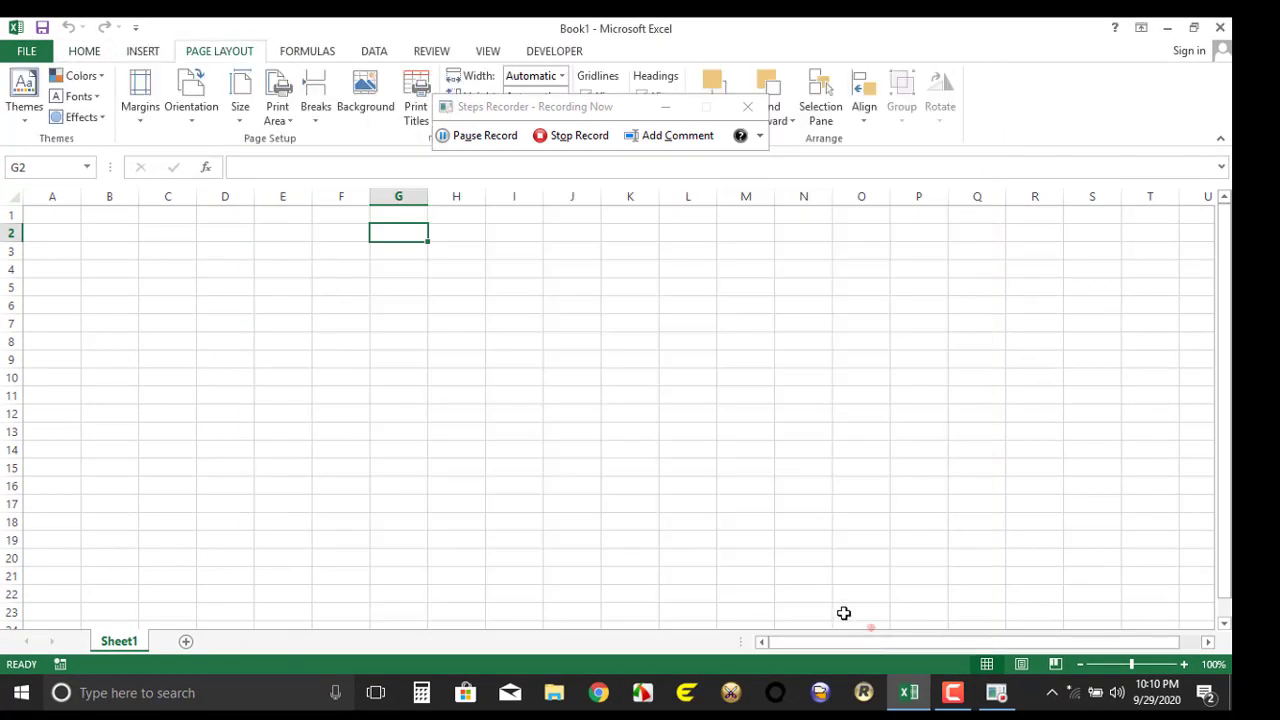
left_click(84, 54)
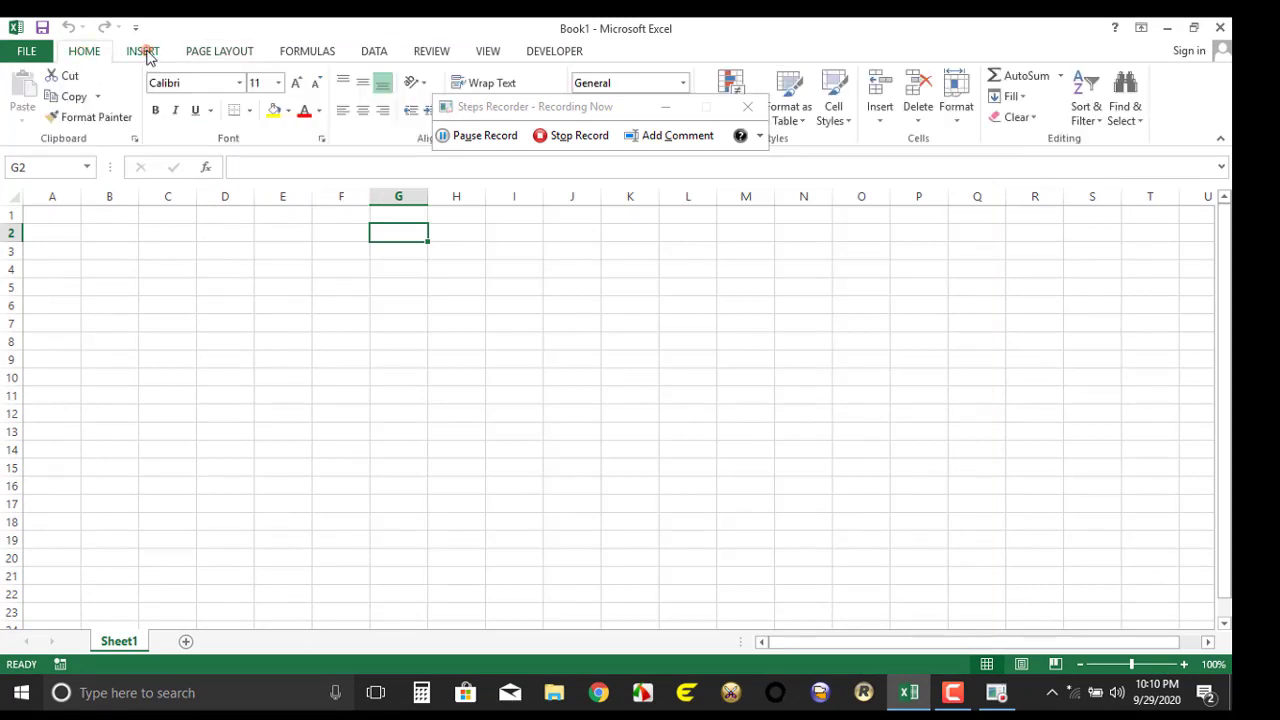
left_click(144, 52)
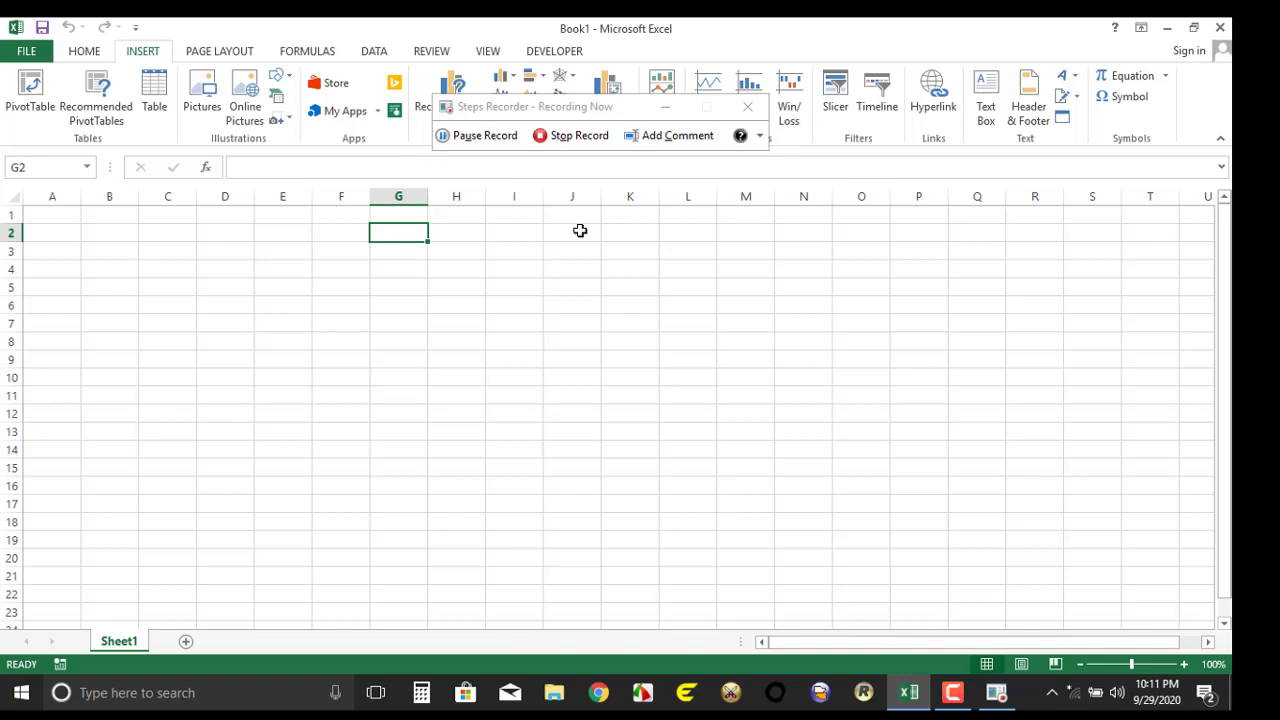
Stop the step recording and minimize Excel, leaving the Steps Recorder results in clear view on the desktop.
left_click(561, 137)
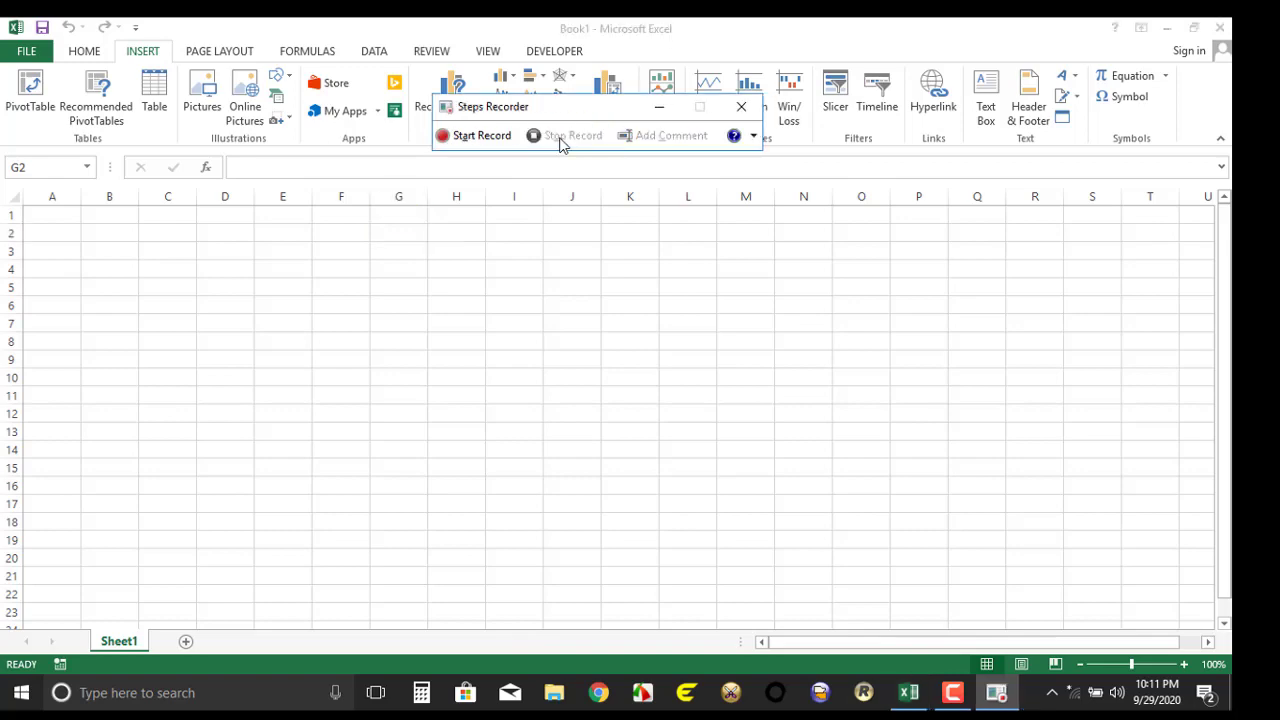
left_click(1166, 28)
left_click_drag(723, 133, 1050, 80)
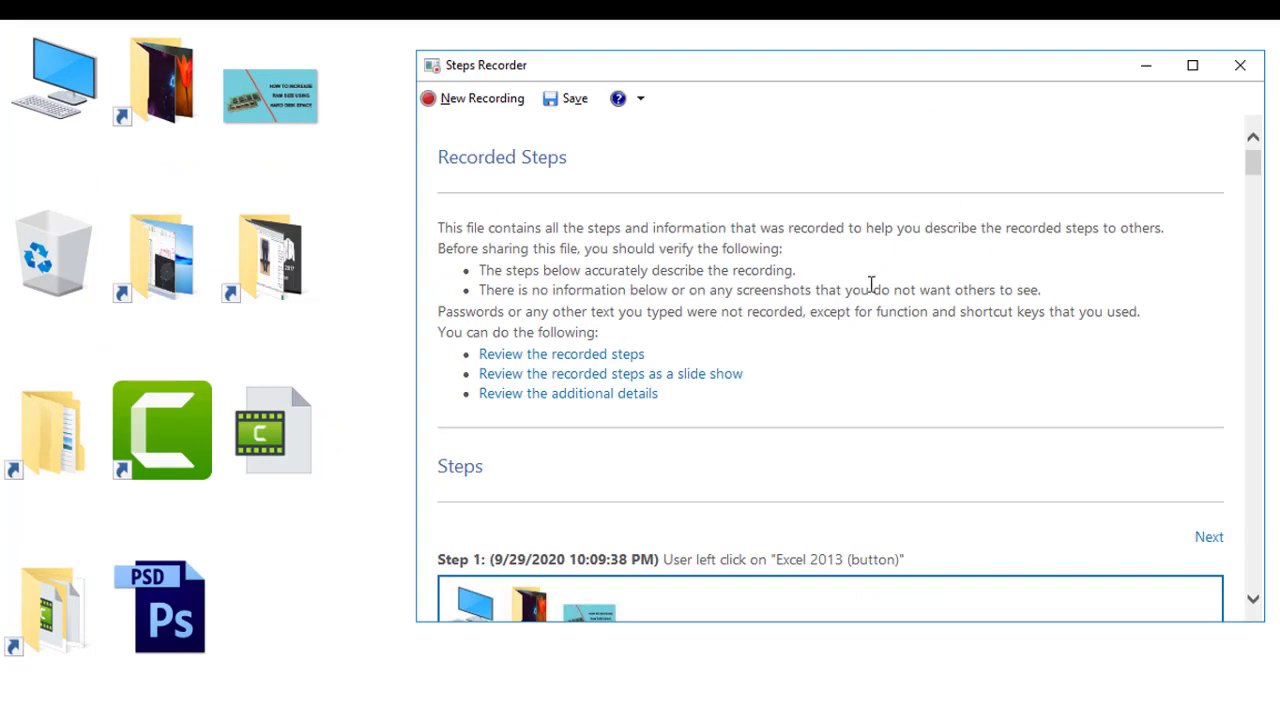
Review the recorded steps and their screenshots in order, from Step 1 through Step 8.
scroll(870, 318, "down", 3)
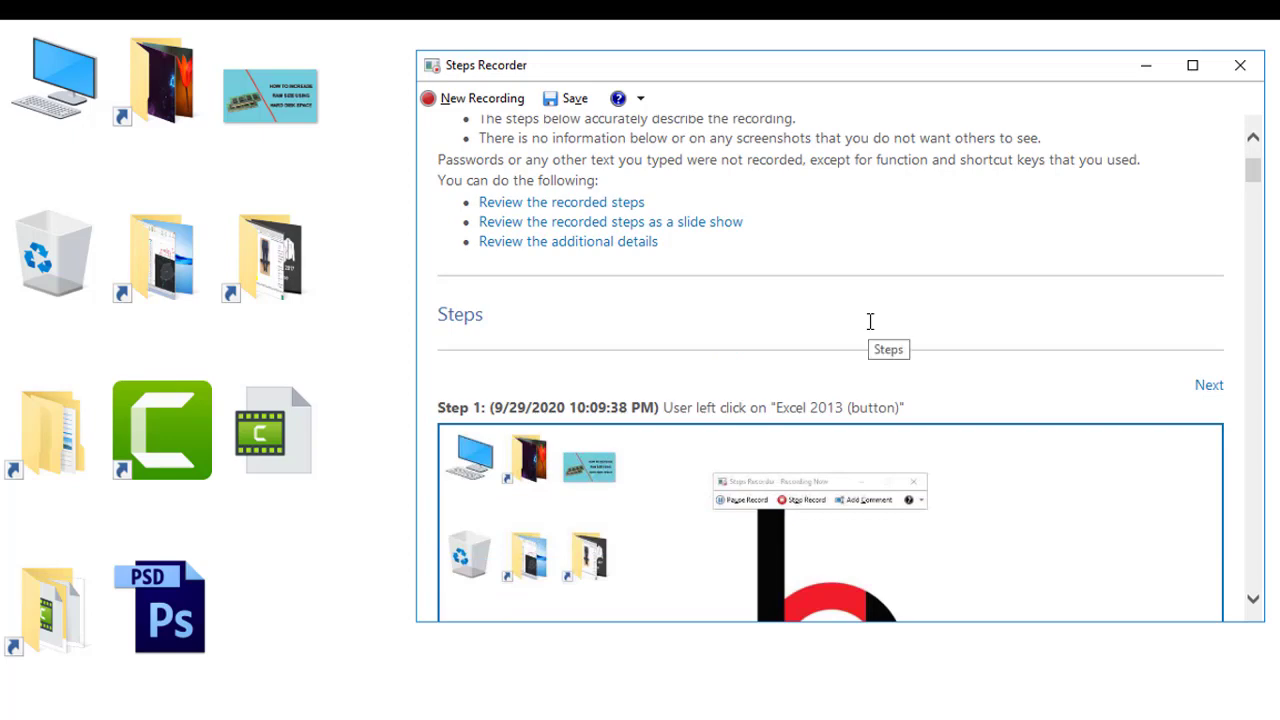
scroll(871, 329, "down", 3)
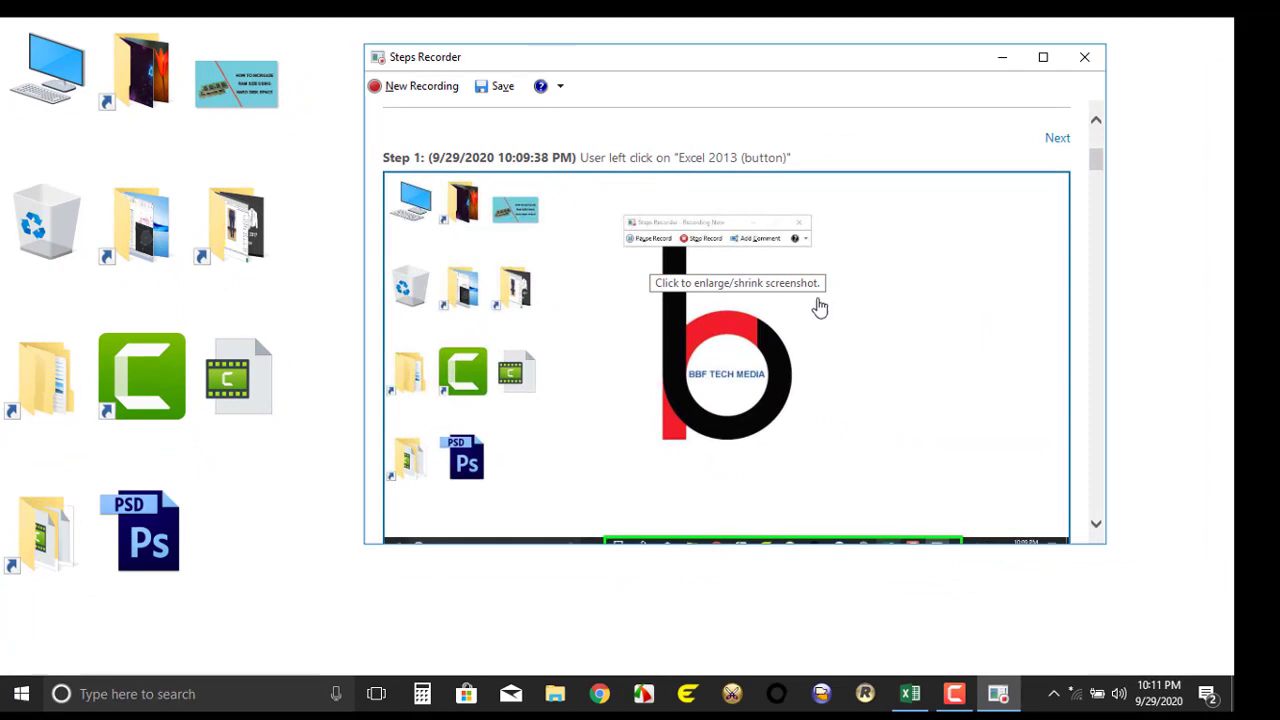
scroll(818, 305, "down", 1)
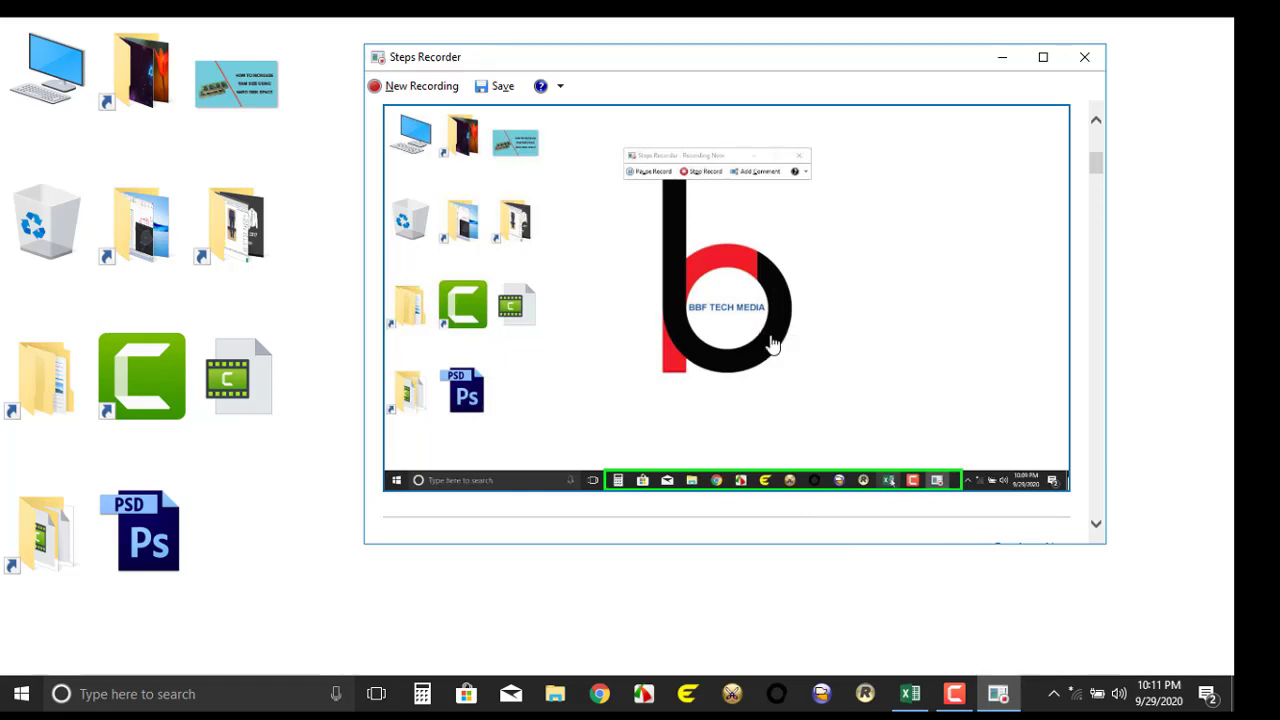
scroll(814, 337, "down", 4)
scroll(814, 337, "down", 4)
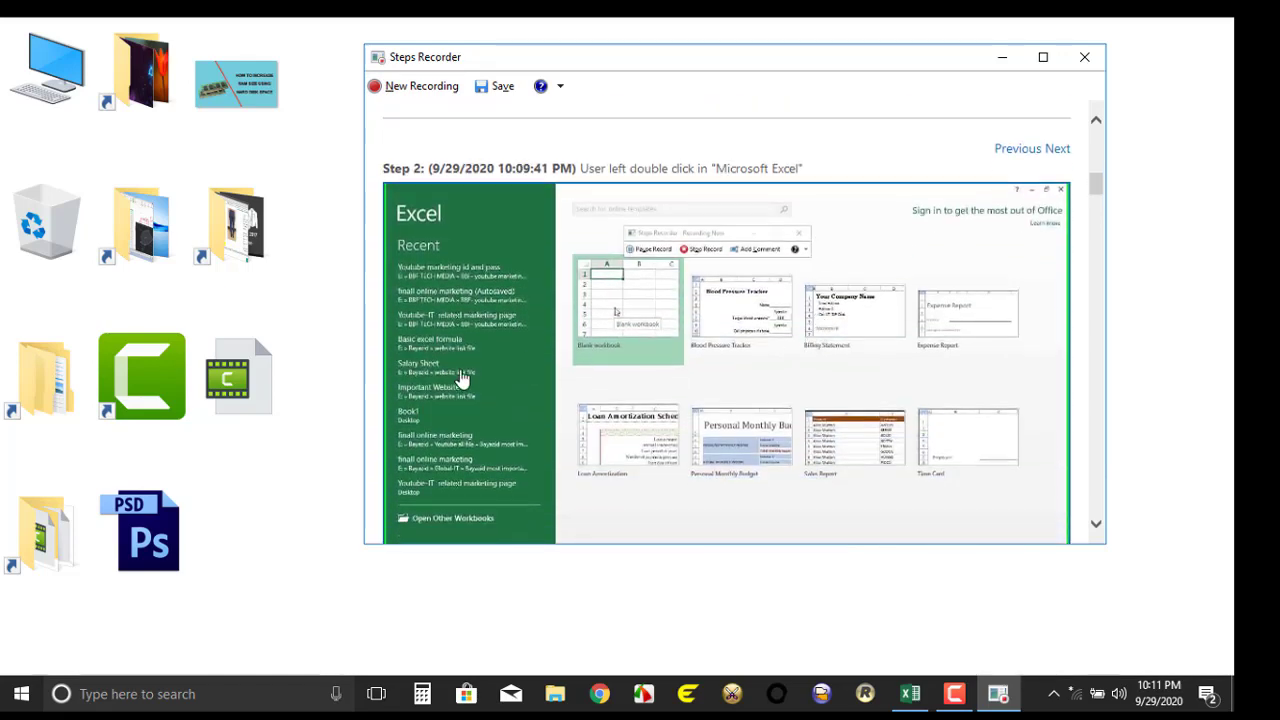
scroll(643, 395, "down", 4)
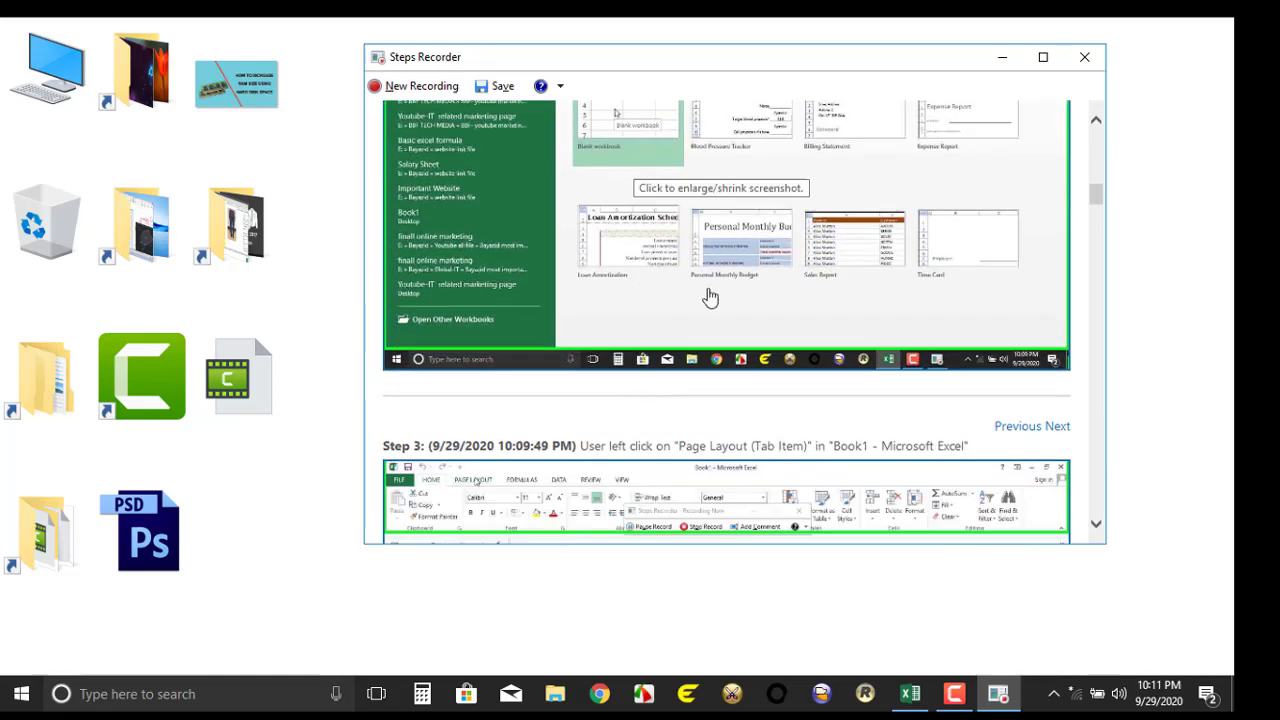
scroll(709, 294, "down", 2)
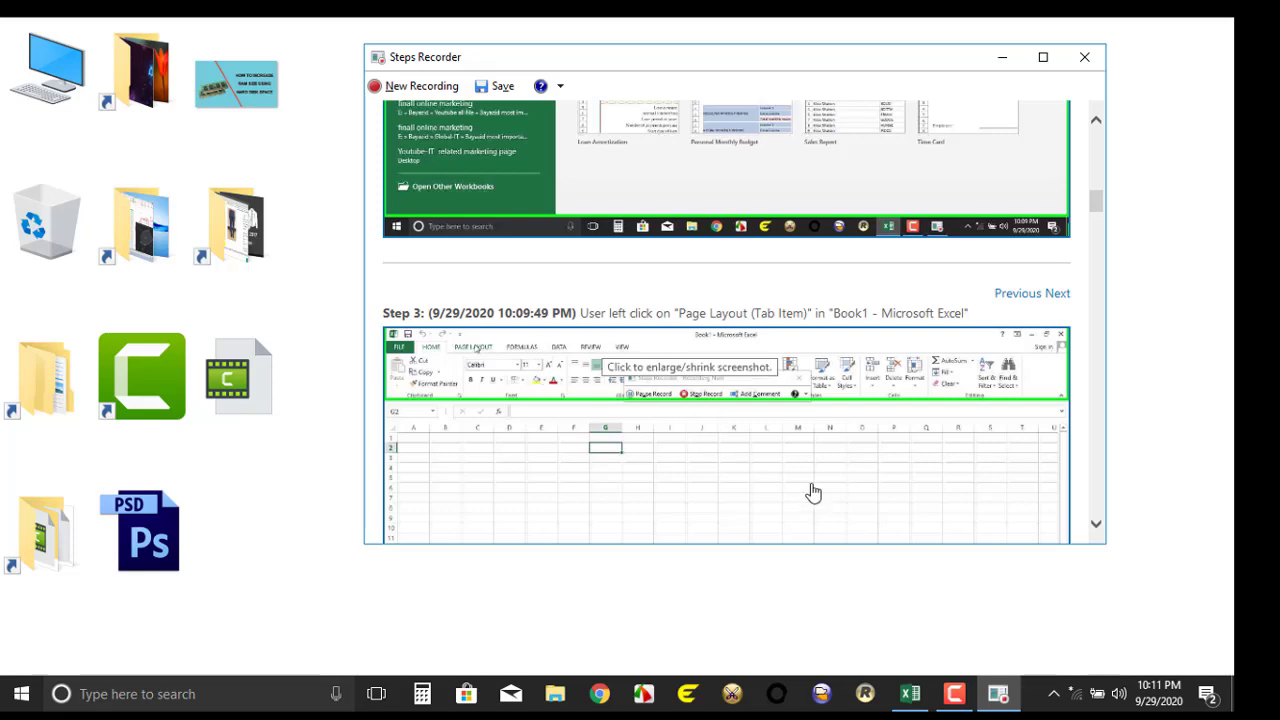
scroll(811, 491, "down", 6)
scroll(790, 470, "down", 14)
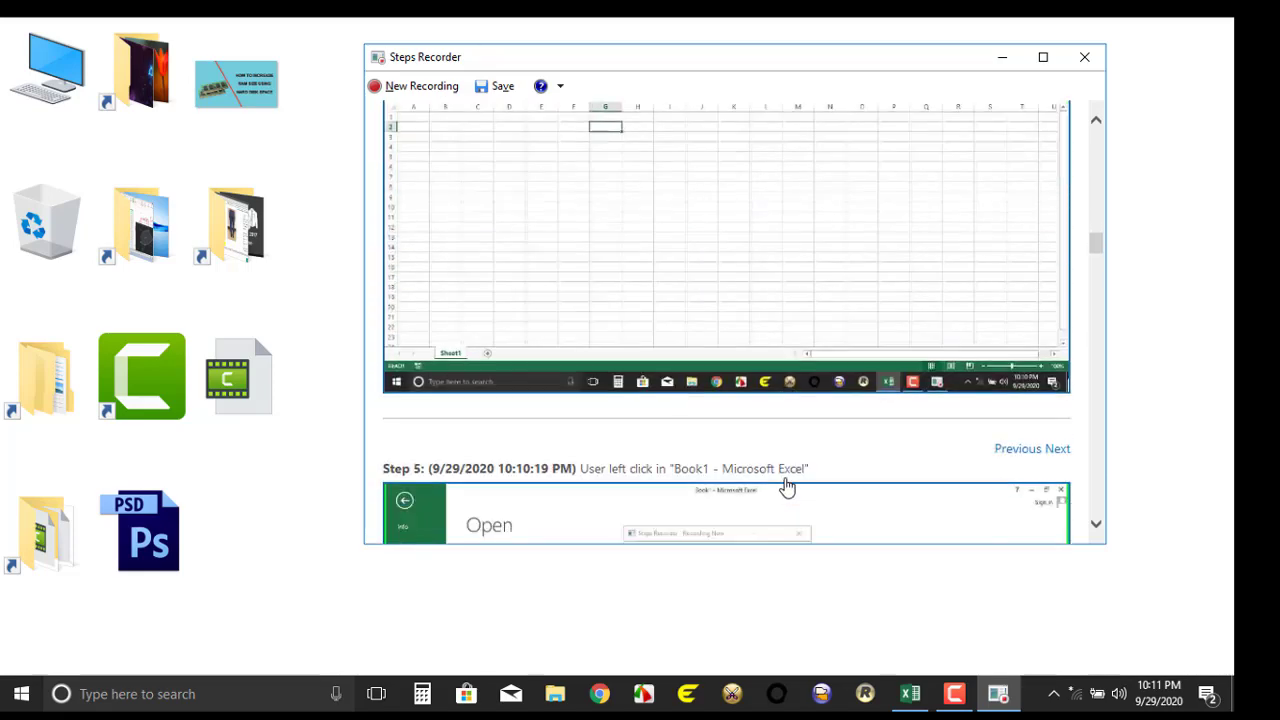
scroll(787, 485, "down", 3)
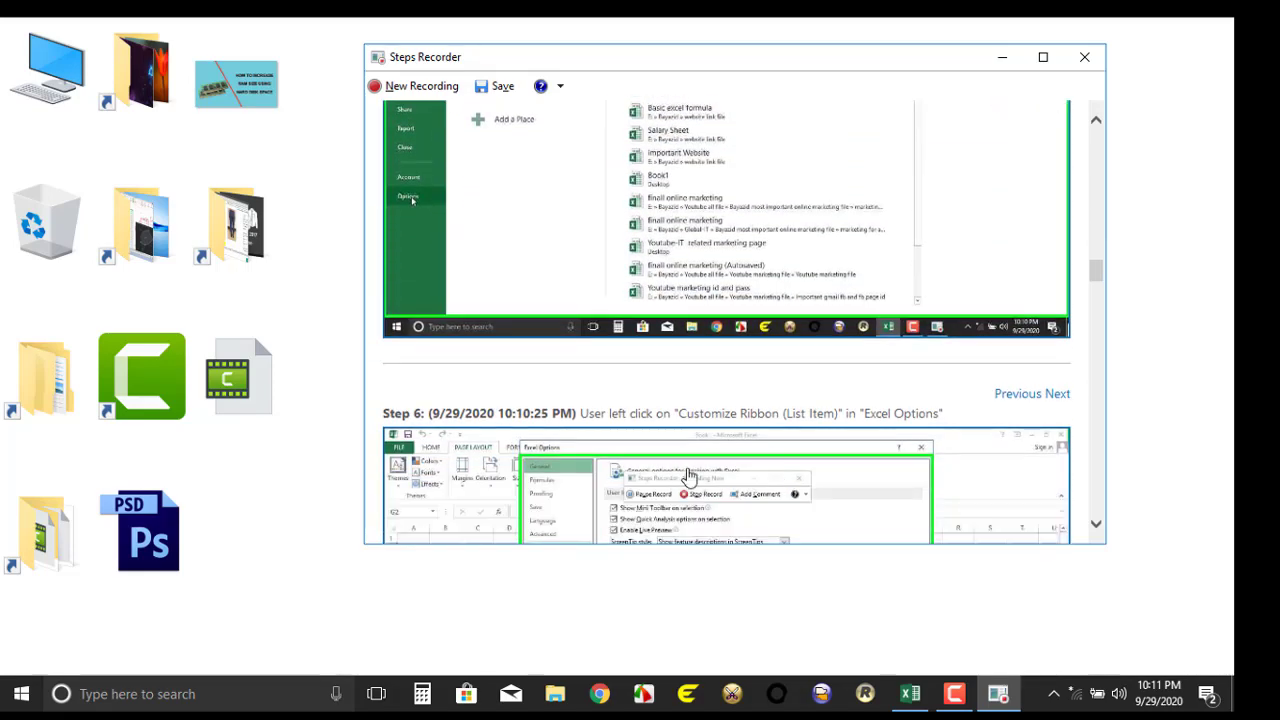
scroll(789, 483, "down", 5)
scroll(790, 482, "down", 10)
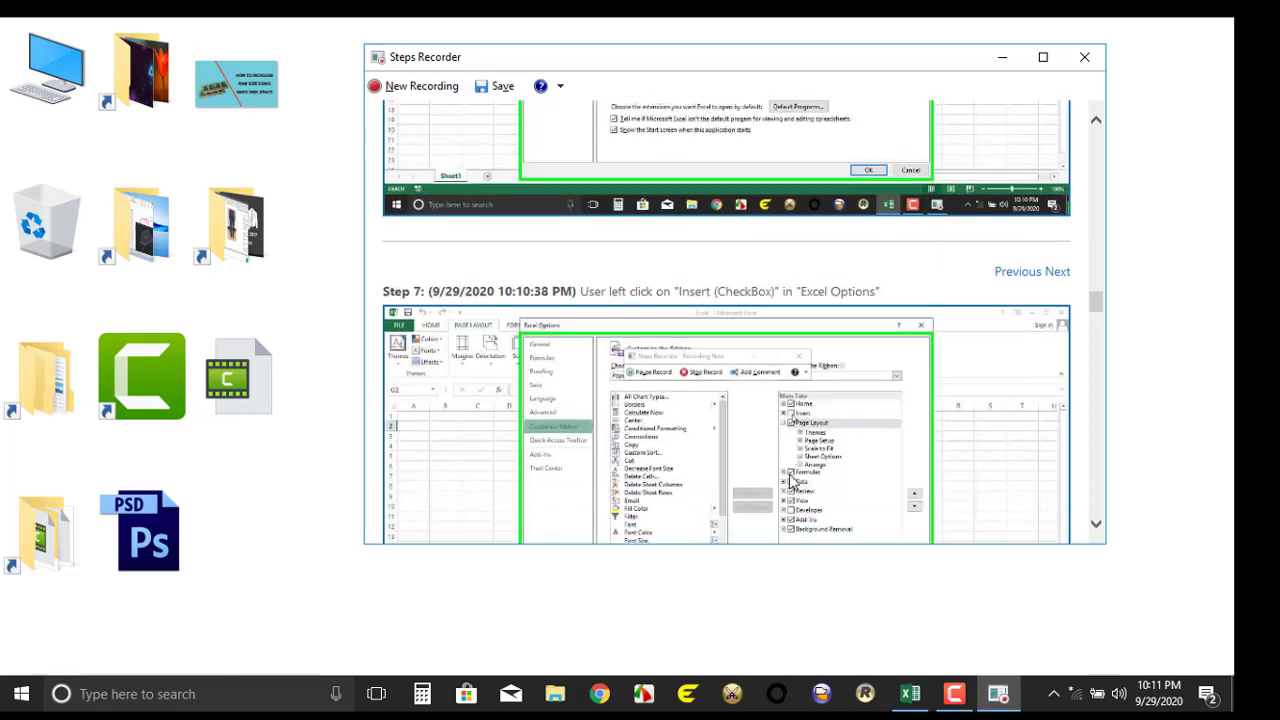
scroll(790, 483, "down", 4)
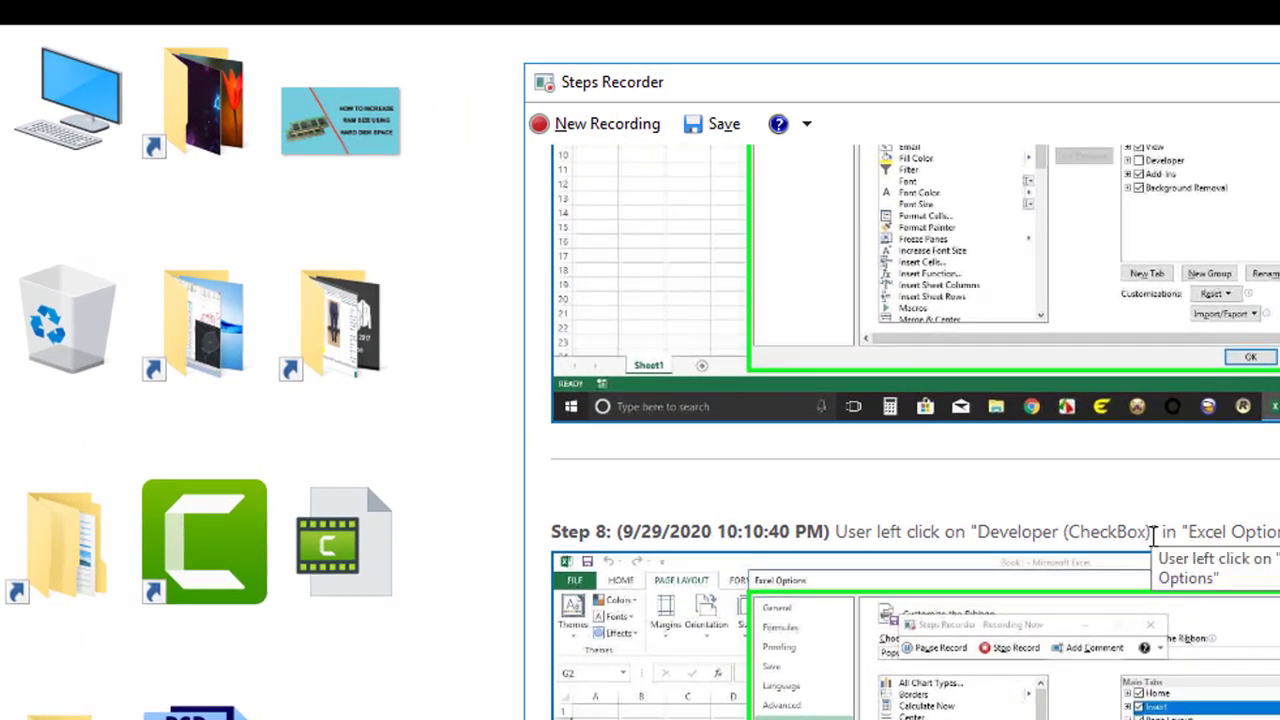
Save the recording to the Desktop as a ZIP file named problem.
left_click(707, 131)
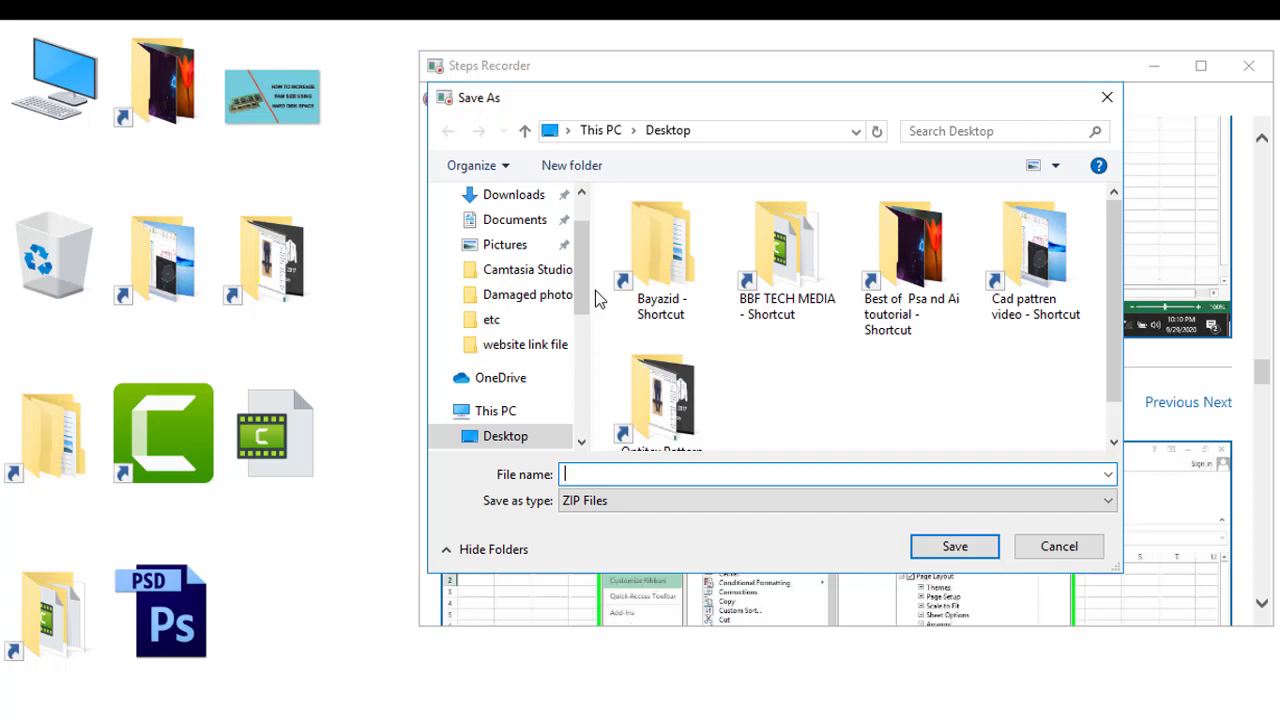
scroll(580, 282, "up", 1)
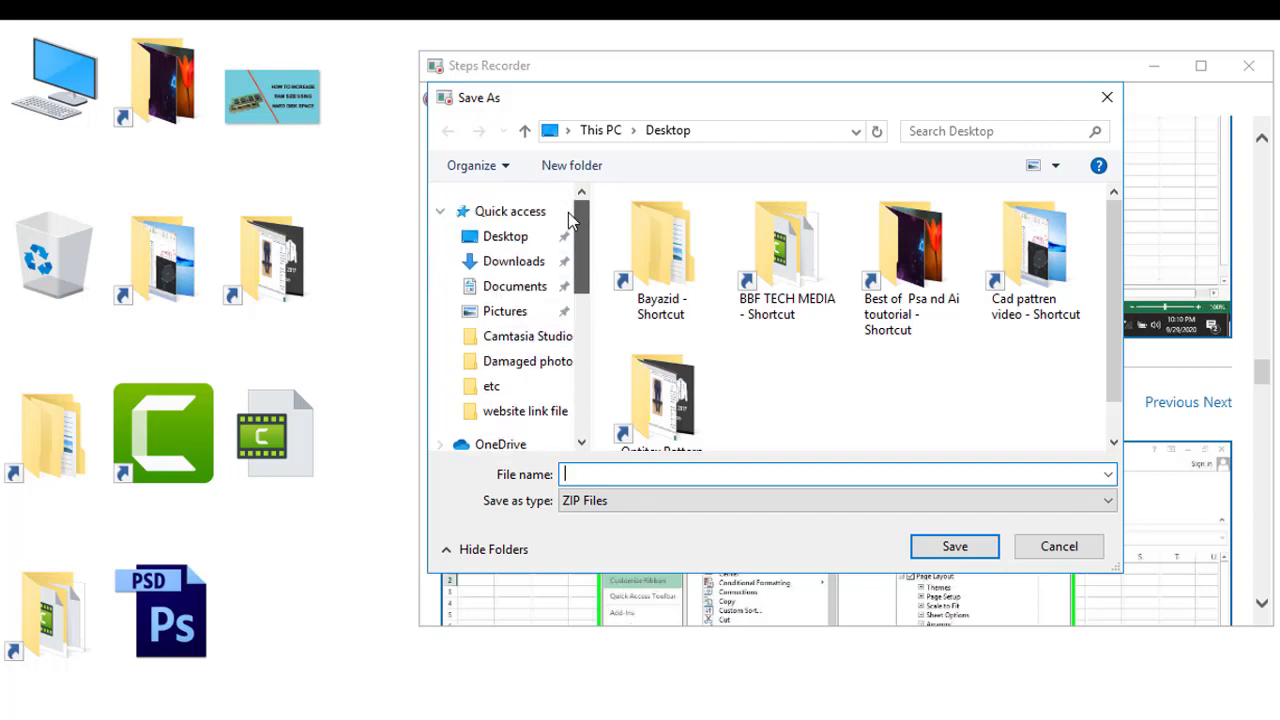
left_click(513, 246)
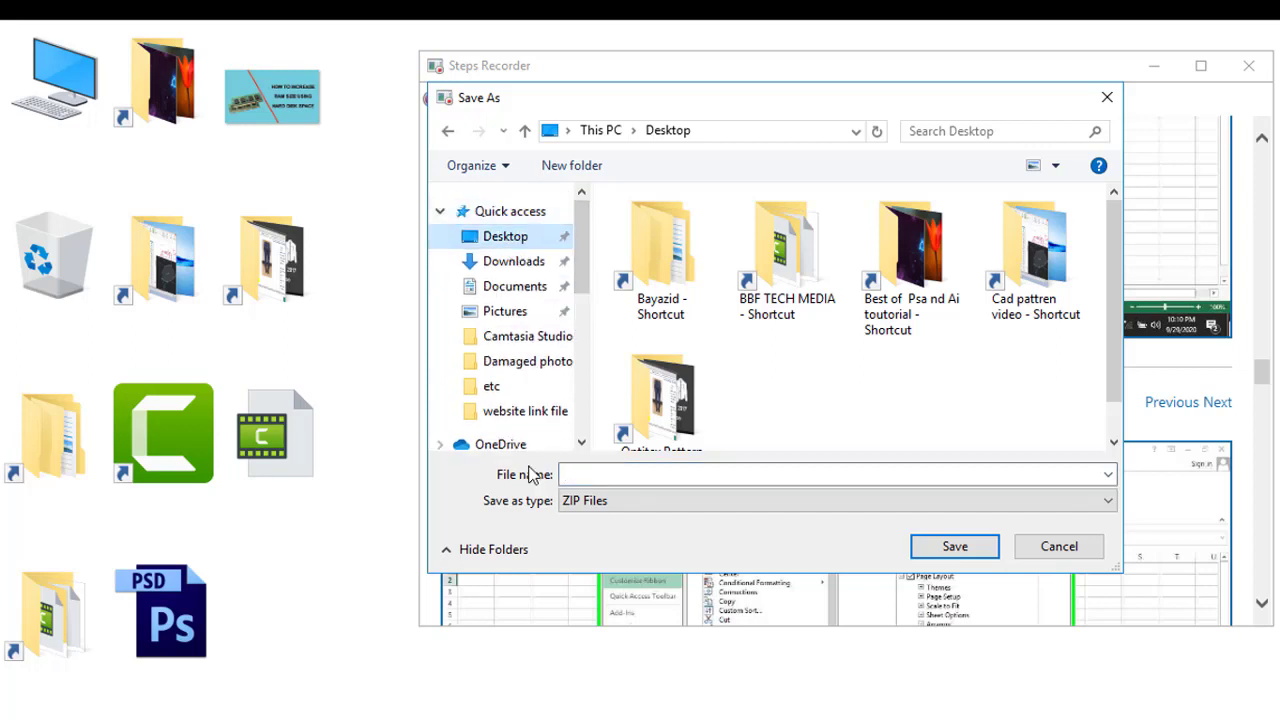
left_click(582, 474)
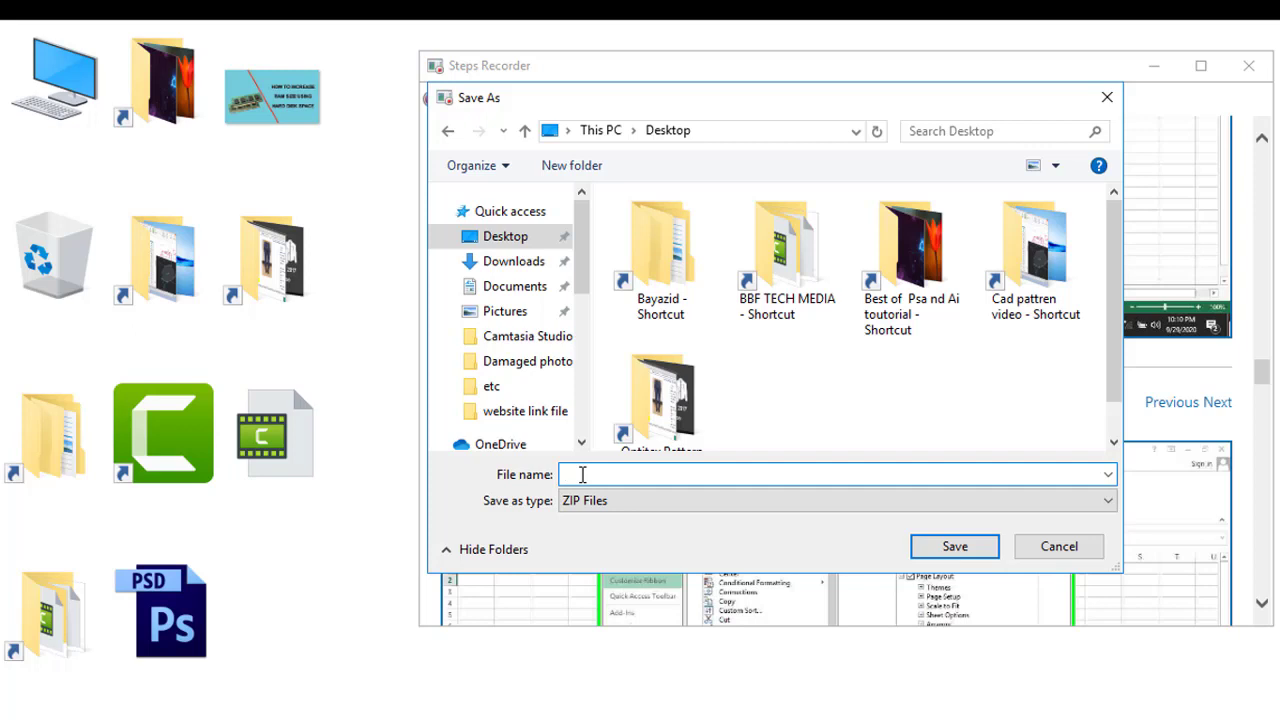
type("problem")
left_click(956, 546)
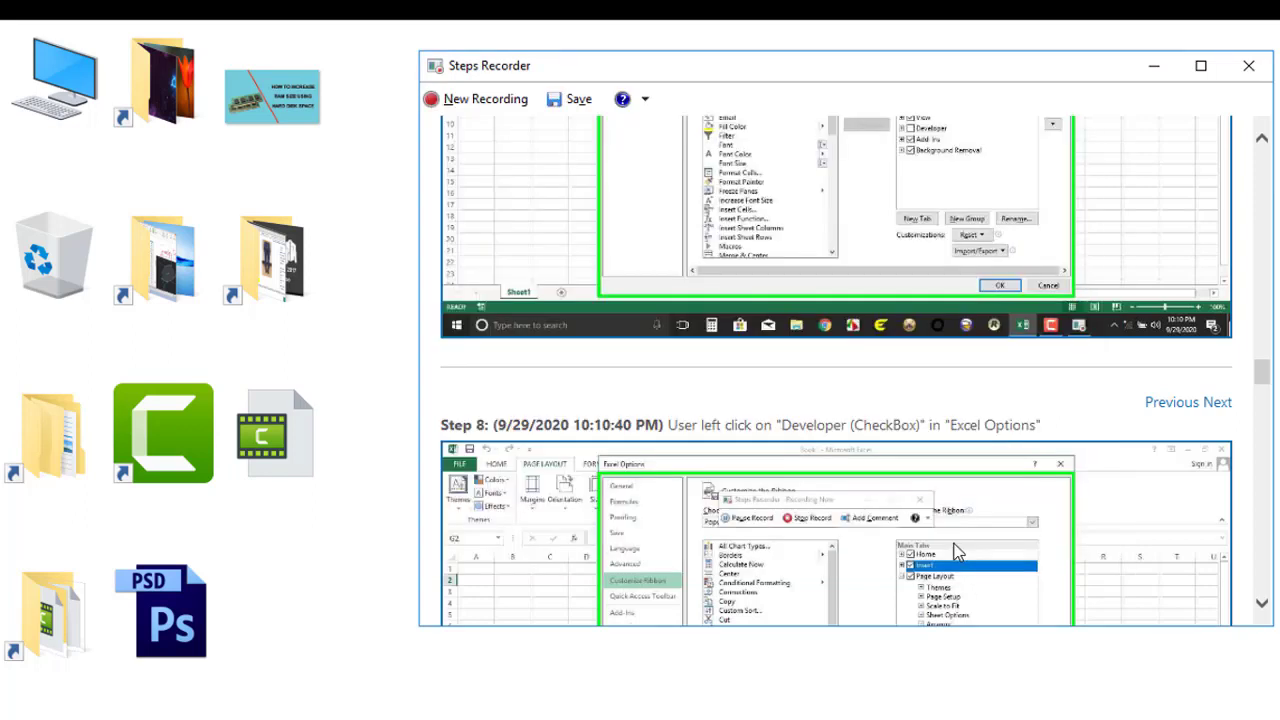
Refresh the desktop and select the saved problem archive.
right_click(385, 389)
left_click(408, 455)
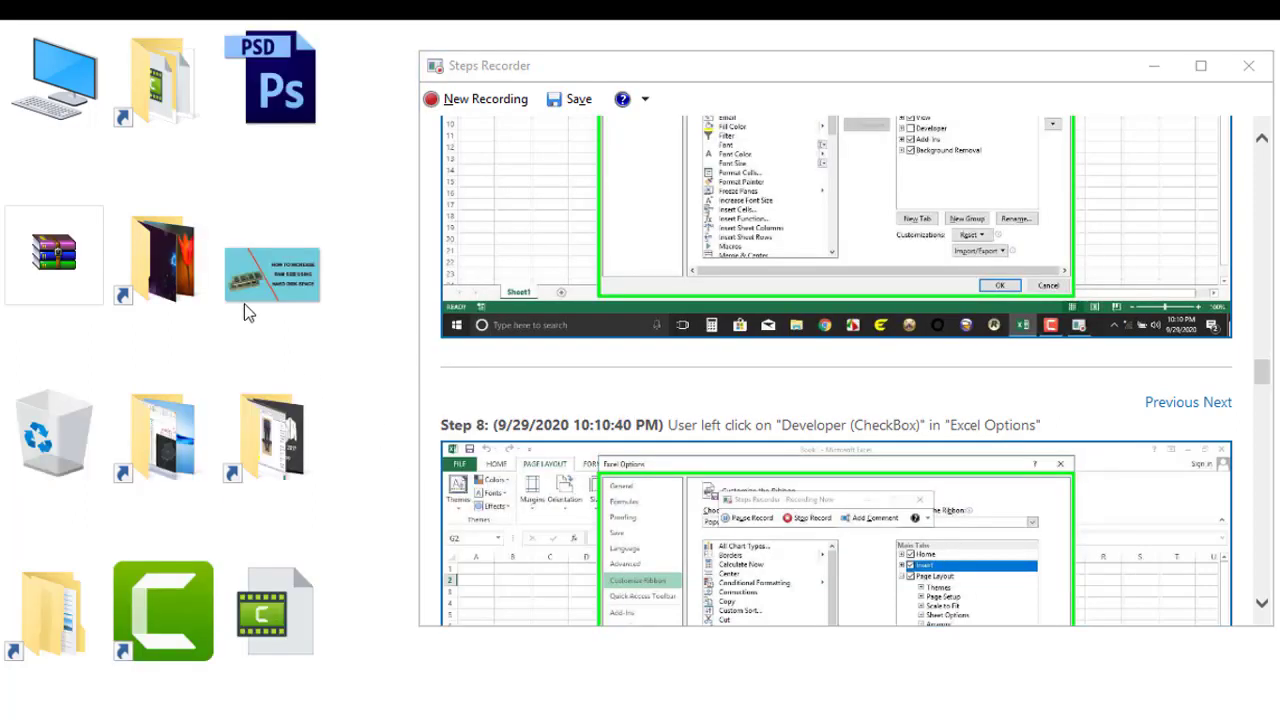
left_click(45, 262)
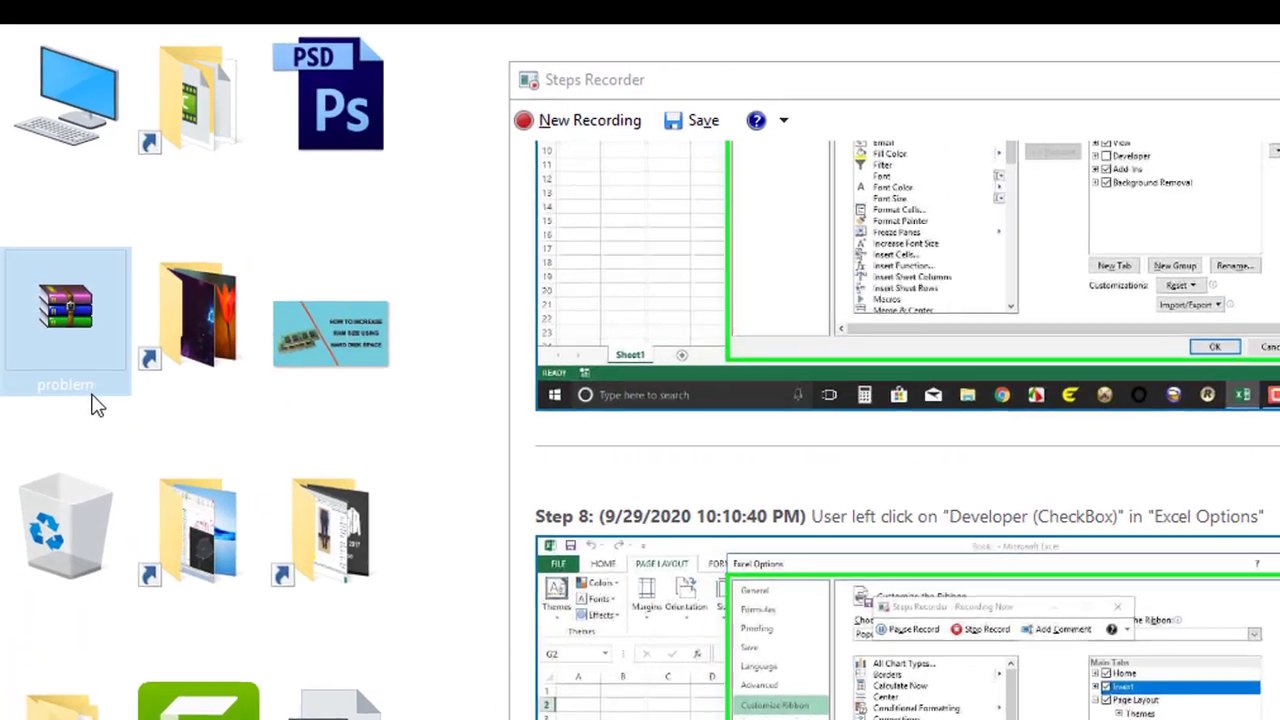